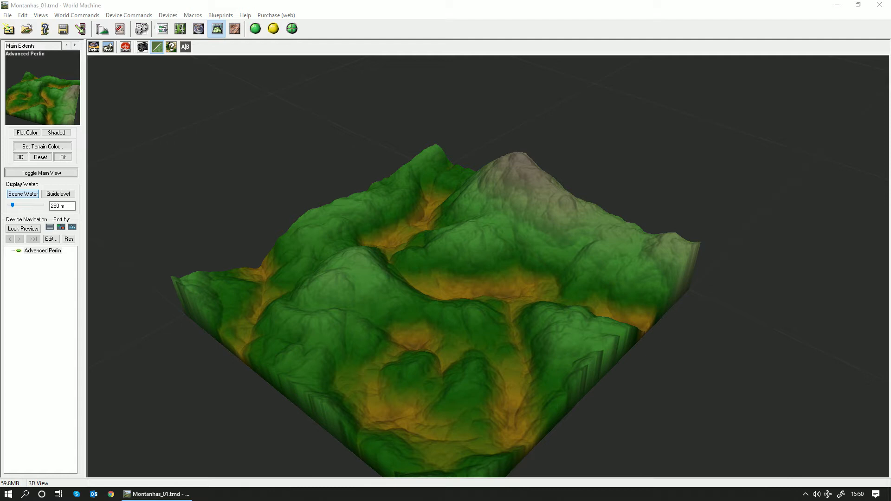
Step: Open the Advanced Perlin generator's settings from the device workview to review its parameters, and close them without changes
{"action": "left_click", "coordinate": [162, 28]}
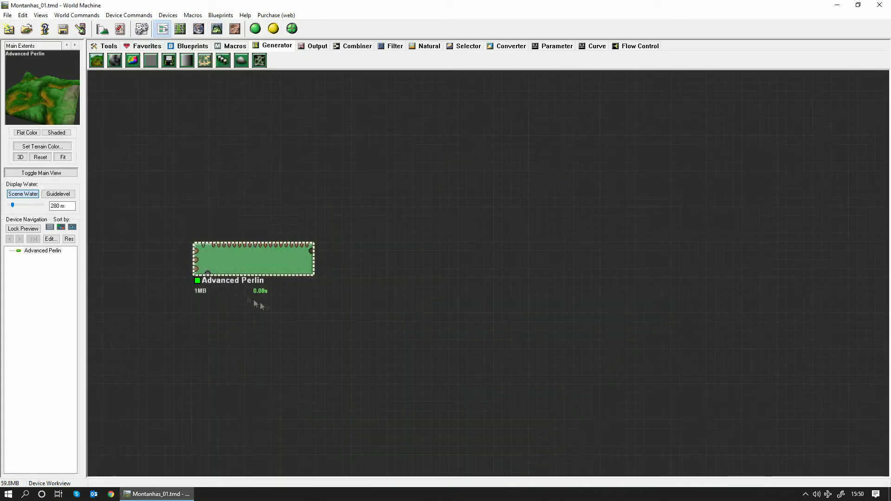
{"action": "double_click", "coordinate": [272, 267]}
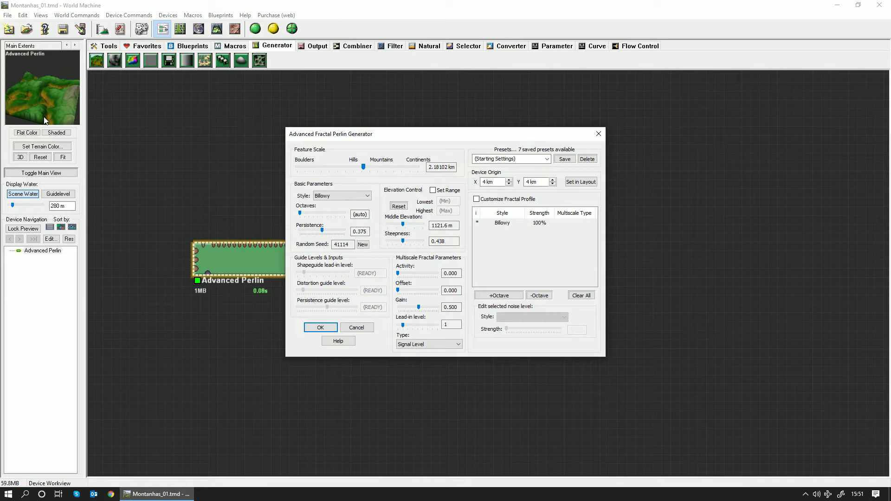
{"action": "left_click", "coordinate": [364, 328]}
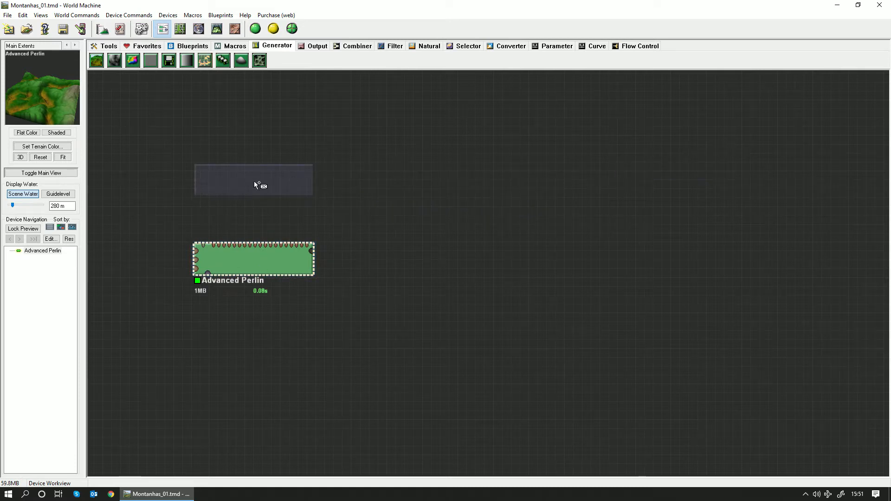
Step: Place a copy of the Advanced Perlin device above the original and move the original further down the workview
{"action": "left_click", "coordinate": [255, 184]}
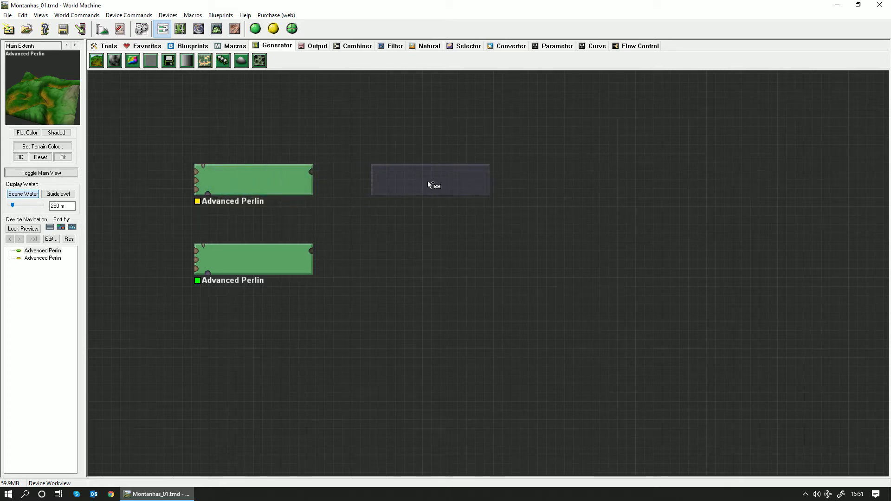
{"action": "key", "text": "Escape"}
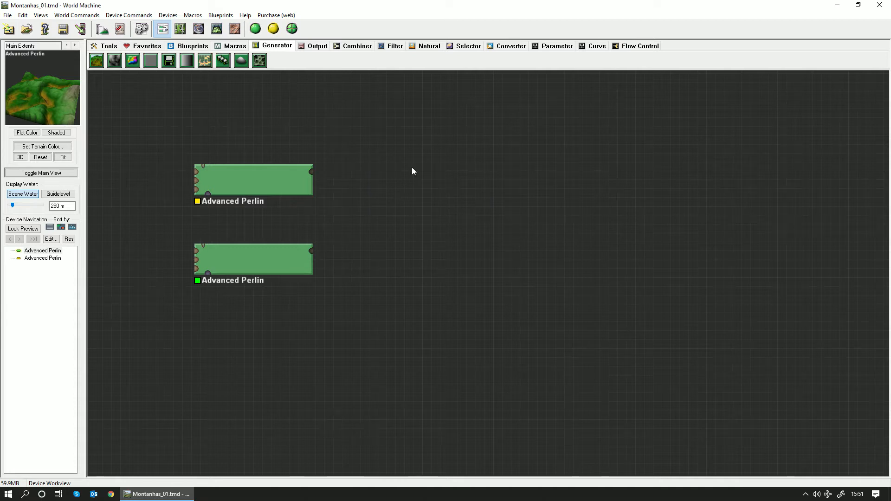
{"action": "left_click", "coordinate": [246, 192]}
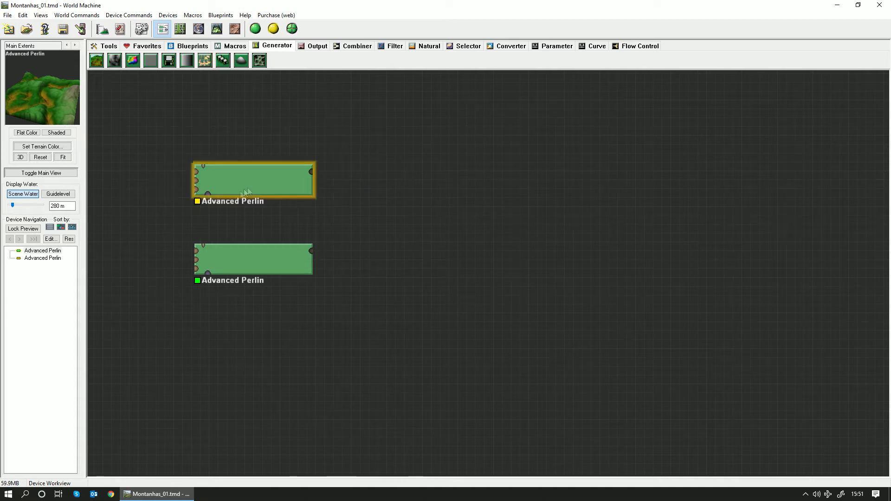
{"action": "left_click", "coordinate": [426, 252]}
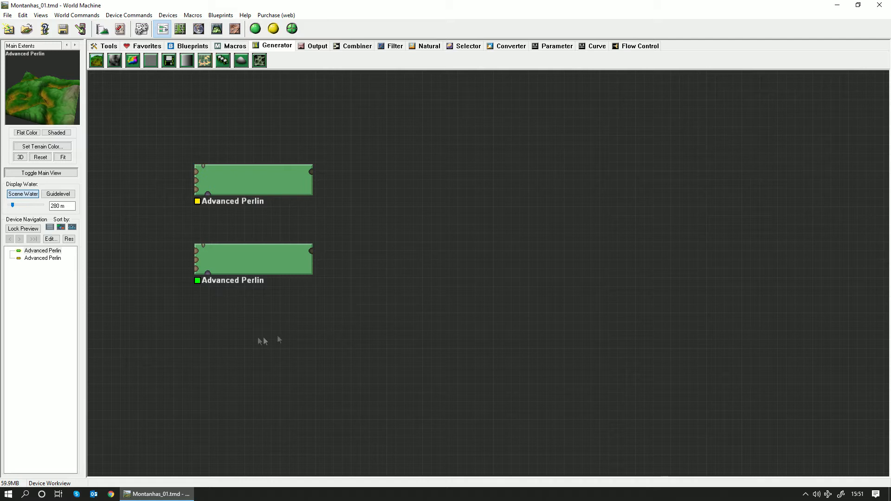
{"action": "left_click_drag", "start_coordinate": [265, 264], "coordinate": [260, 355]}
Step: Set the feature scale of the upper Advanced Perlin device to about 3.36 km
{"action": "left_click", "coordinate": [253, 204]}
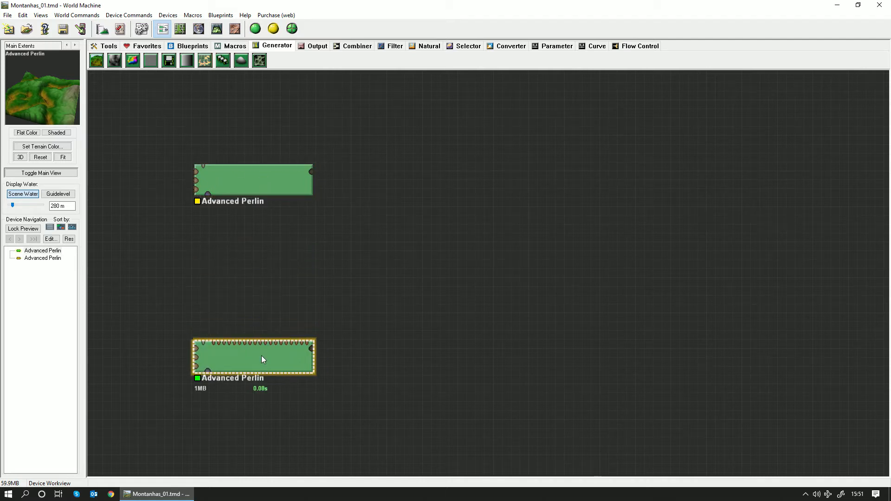
{"action": "left_click", "coordinate": [352, 308]}
{"action": "left_click", "coordinate": [262, 360]}
{"action": "left_click", "coordinate": [256, 172]}
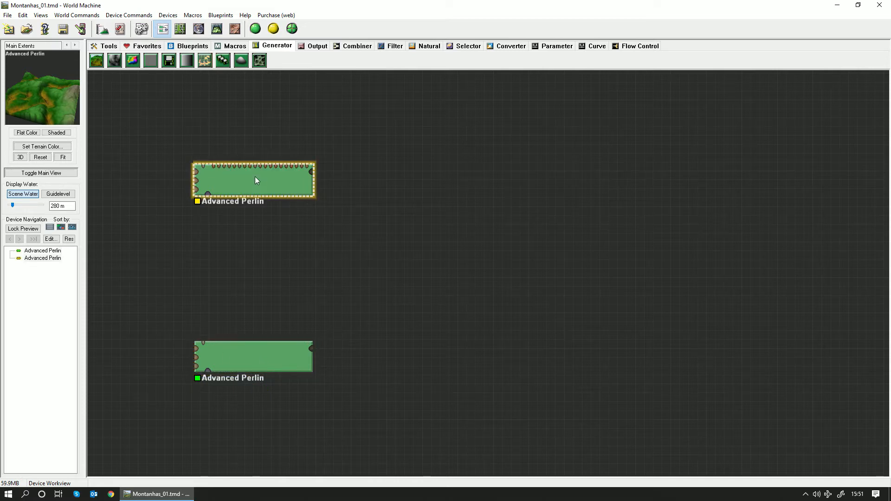
{"action": "double_click", "coordinate": [255, 180]}
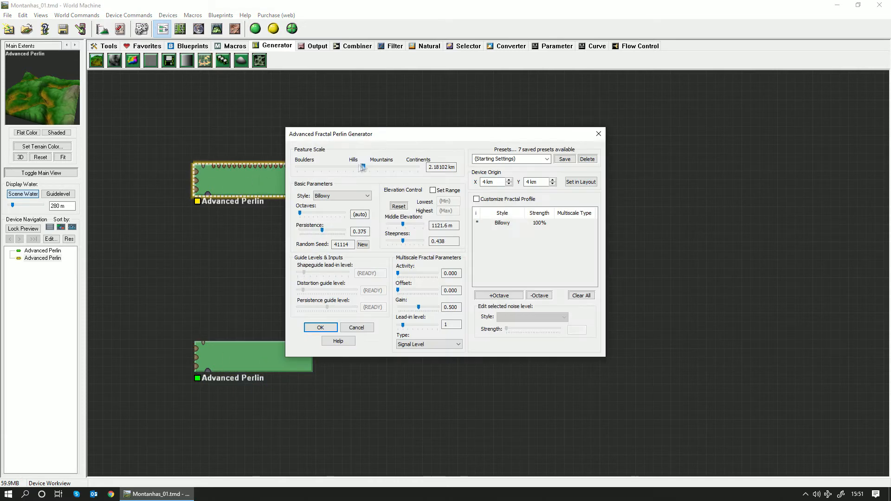
{"action": "left_click_drag", "start_coordinate": [364, 168], "coordinate": [367, 168]}
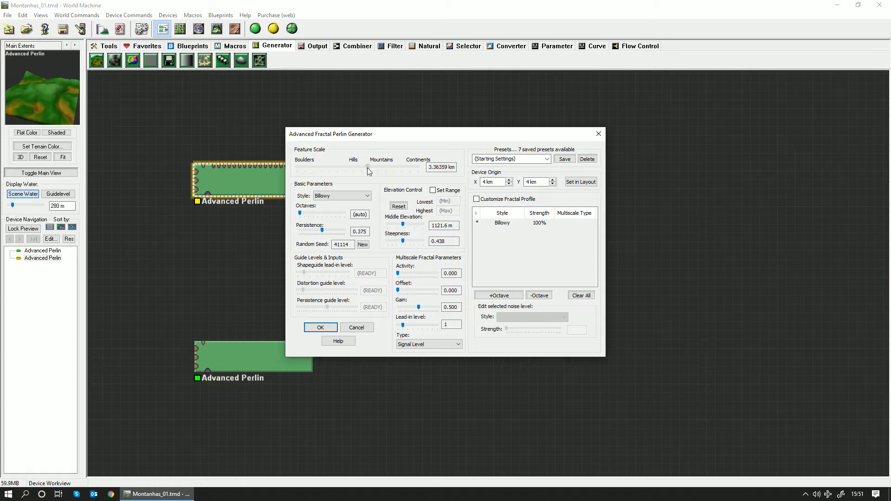
{"action": "left_click", "coordinate": [320, 327]}
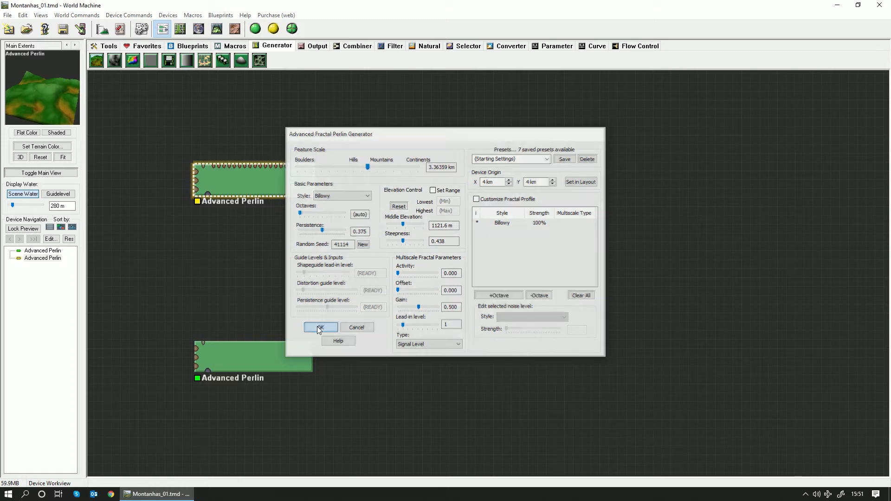
Step: Add an Erosion device beside the lower Advanced Perlin and align it with that generator
{"action": "left_click_drag", "start_coordinate": [41, 91], "coordinate": [50, 111]}
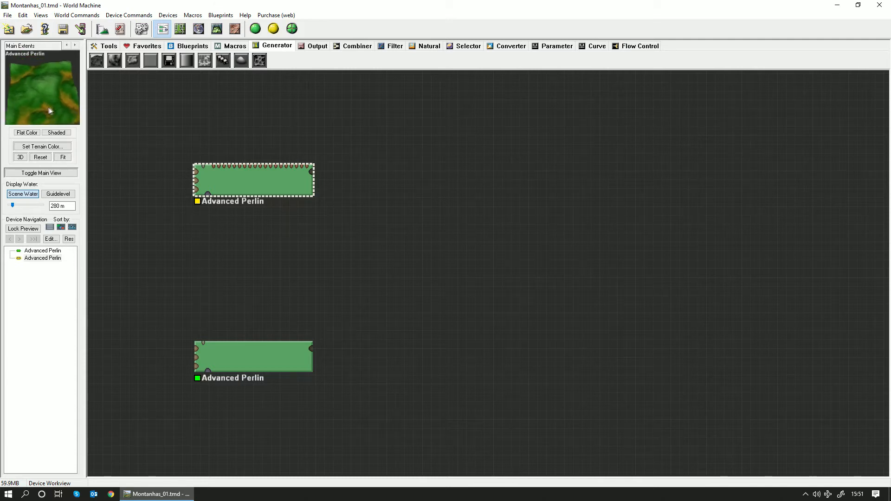
{"action": "left_click", "coordinate": [237, 349]}
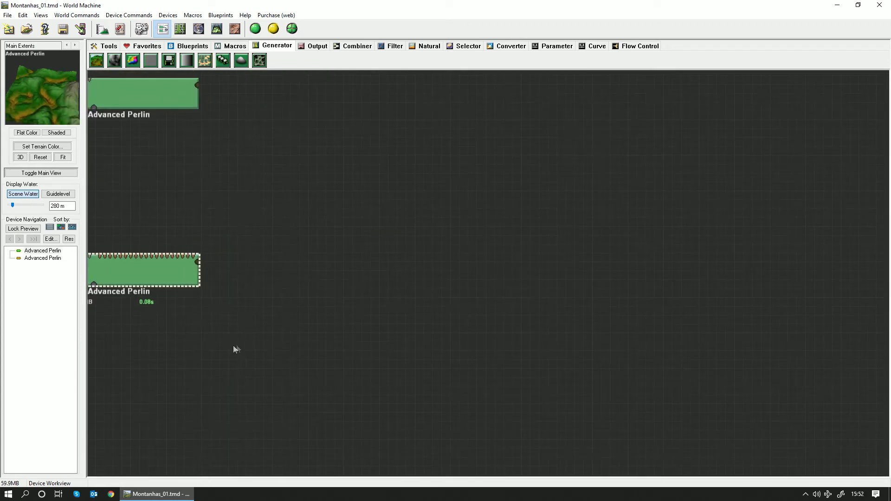
{"action": "left_click", "coordinate": [332, 352]}
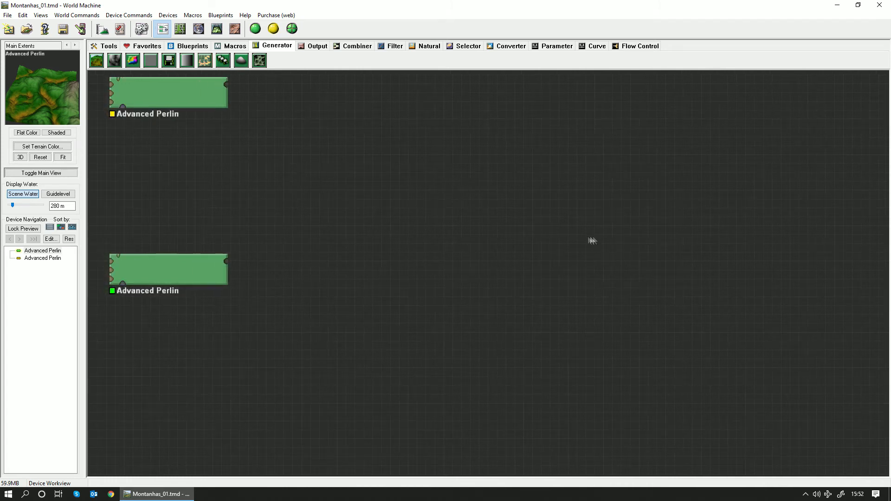
{"action": "left_click", "coordinate": [168, 273]}
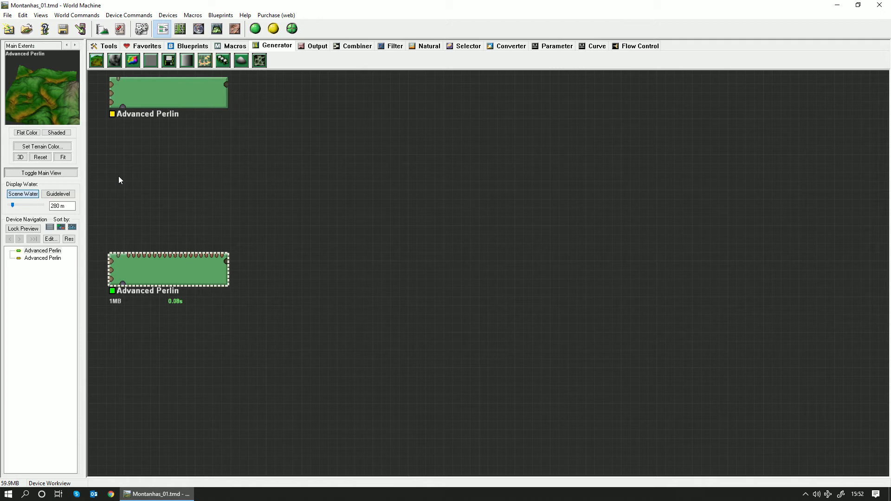
{"action": "left_click", "coordinate": [395, 46]}
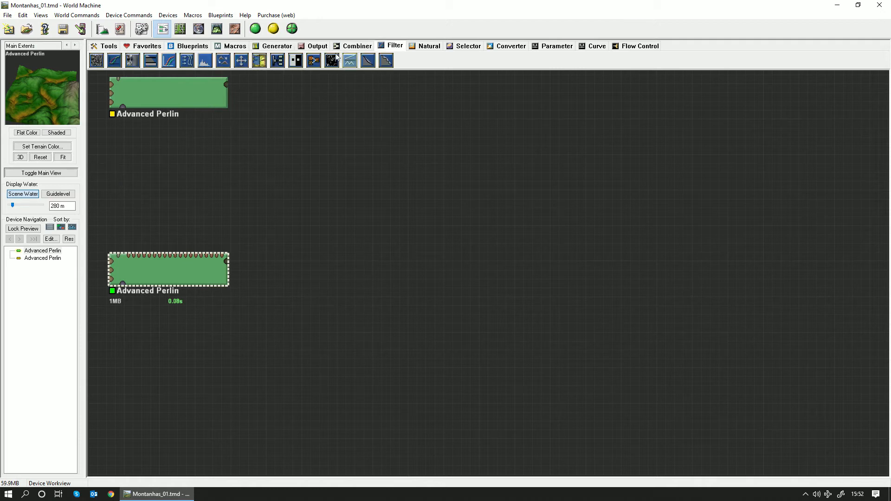
{"action": "left_click", "coordinate": [435, 44]}
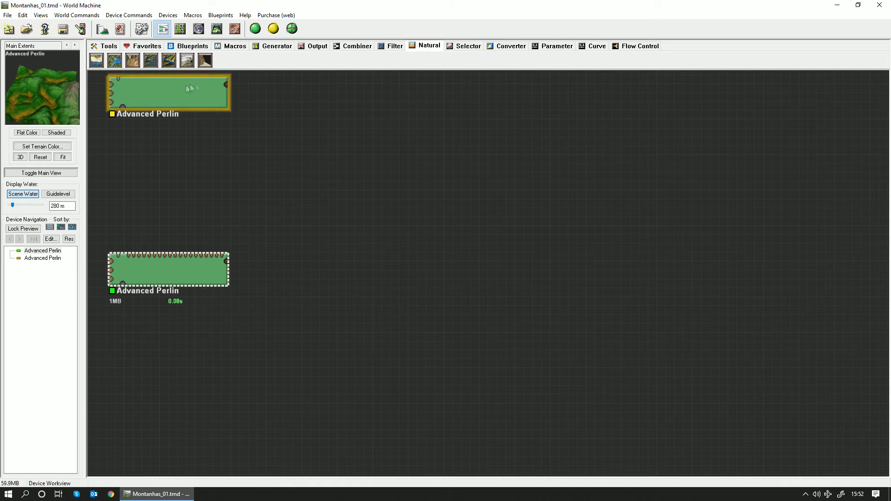
{"action": "left_click", "coordinate": [135, 65]}
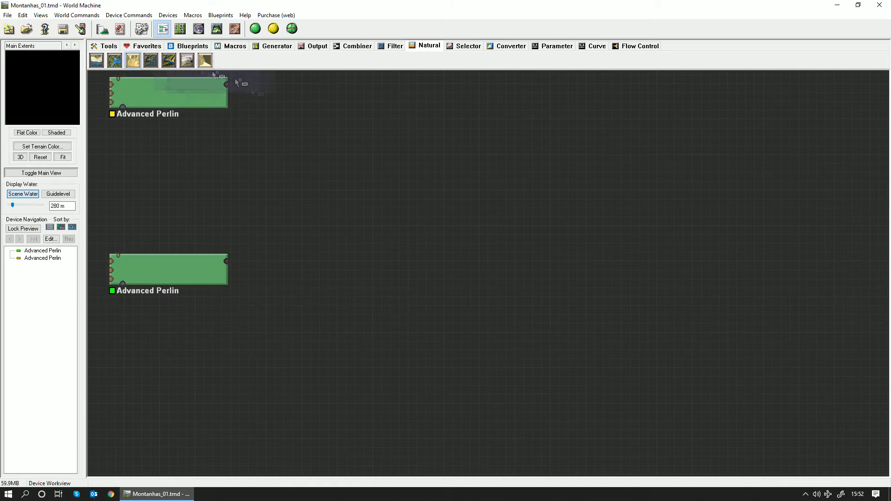
{"action": "left_click", "coordinate": [337, 271]}
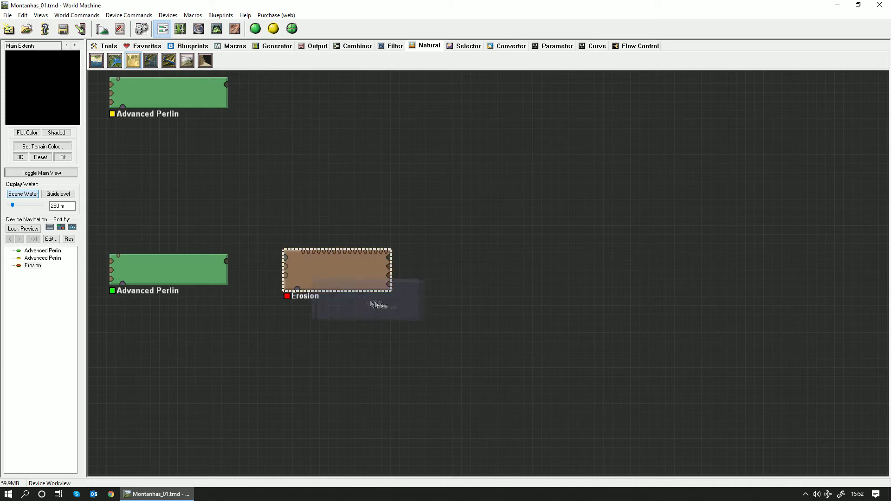
{"action": "left_click", "coordinate": [490, 269]}
{"action": "mouse_move", "coordinate": [320, 268]}
{"action": "left_mouse_down"}
{"action": "mouse_move", "coordinate": [316, 280]}
{"action": "mouse_move", "coordinate": [329, 278]}
{"action": "left_mouse_up"}
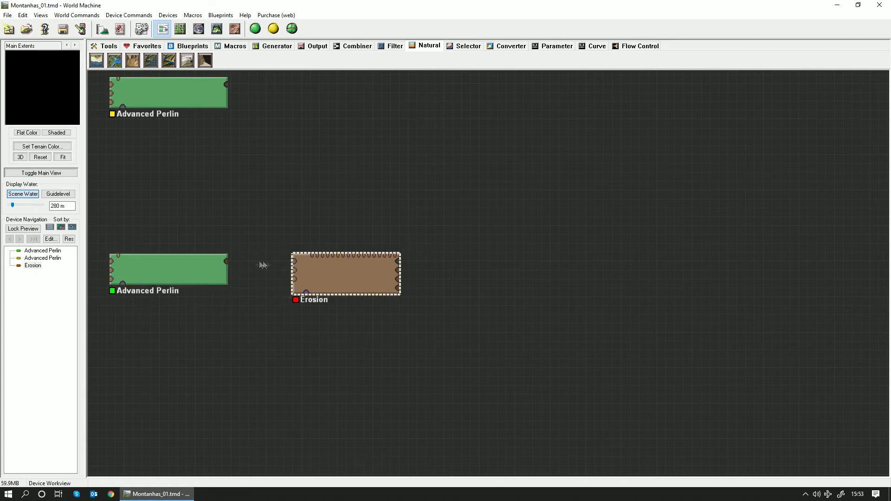
Step: Connect the lower Advanced Perlin's output to the Erosion device's primary input
{"action": "mouse_move", "coordinate": [227, 260]}
{"action": "left_mouse_down"}
{"action": "mouse_move", "coordinate": [254, 251]}
{"action": "mouse_move", "coordinate": [230, 258]}
{"action": "left_mouse_up"}
{"action": "right_click", "coordinate": [227, 261]}
{"action": "left_click", "coordinate": [248, 271]}
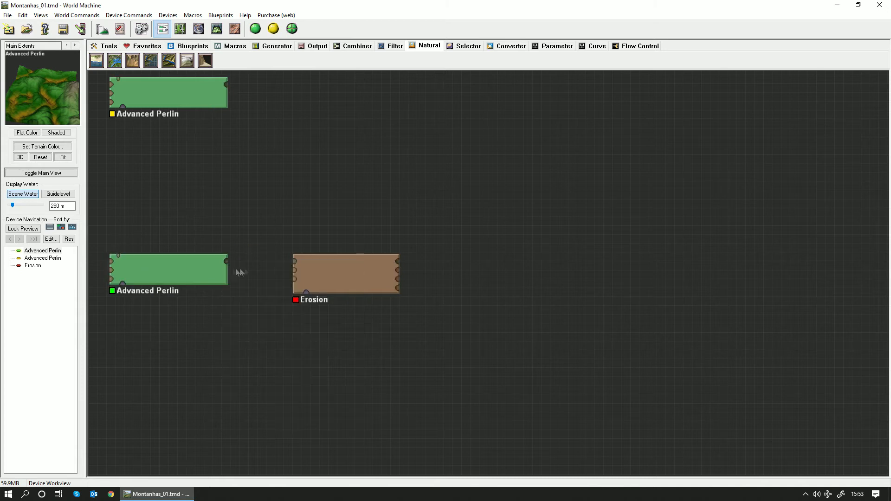
{"action": "left_click_drag", "start_coordinate": [226, 260], "coordinate": [294, 265]}
{"action": "left_click", "coordinate": [263, 326]}
Step: Compare the lower Advanced Perlin with the Erosion device and lock the preview on Erosion
{"action": "left_click", "coordinate": [187, 272]}
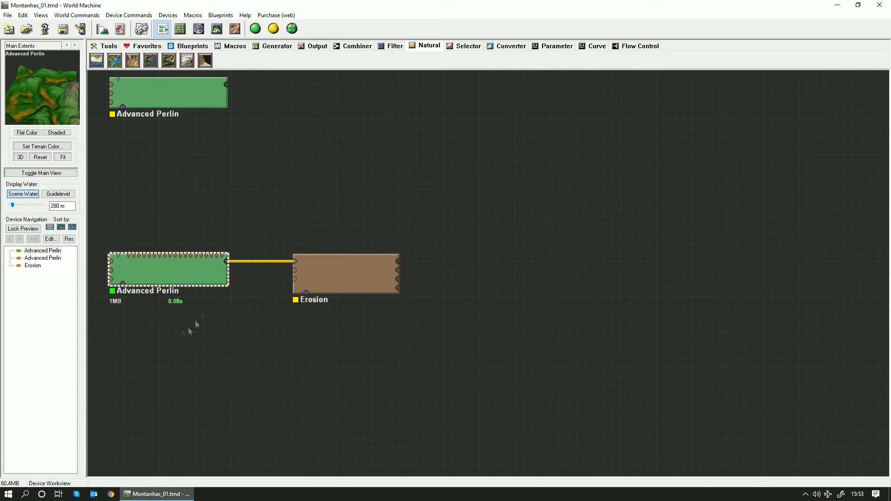
{"action": "left_click", "coordinate": [353, 281]}
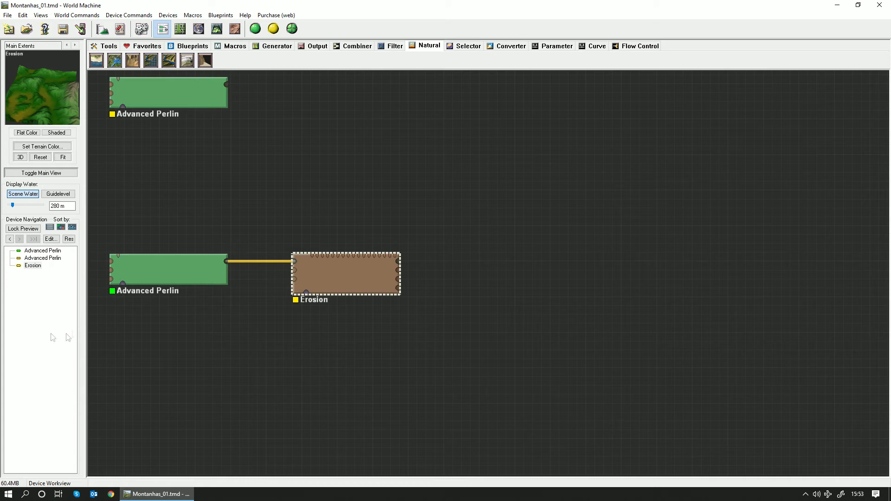
{"action": "key", "text": "l"}
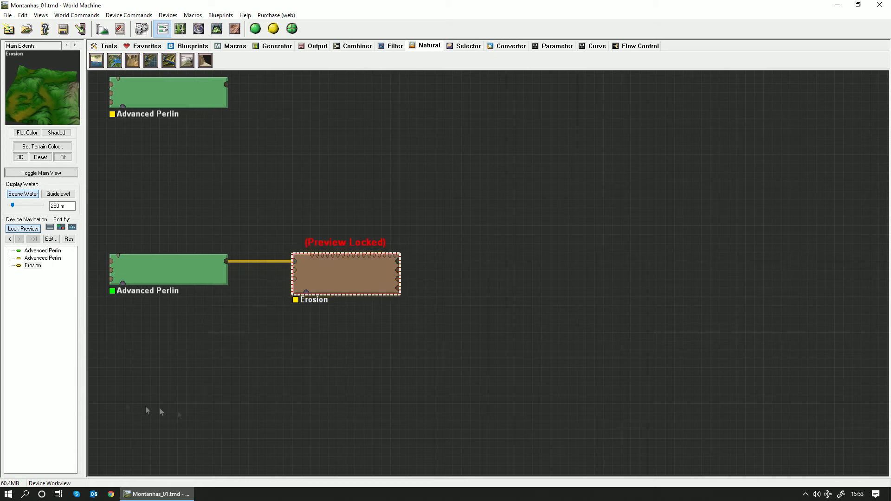
Step: Show the eroded terrain in the 3D view and build the world to inspect it from several angles
{"action": "left_click", "coordinate": [218, 29]}
{"action": "left_click_drag", "start_coordinate": [429, 324], "coordinate": [362, 280]}
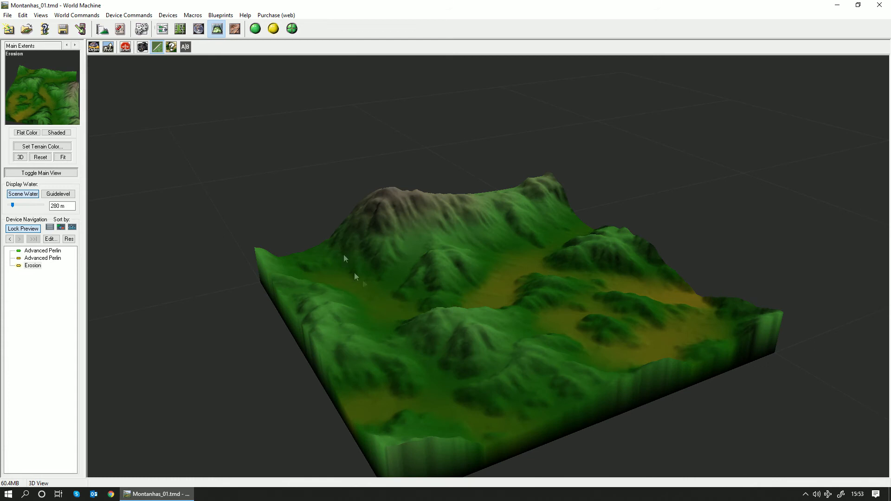
{"action": "left_click", "coordinate": [255, 29]}
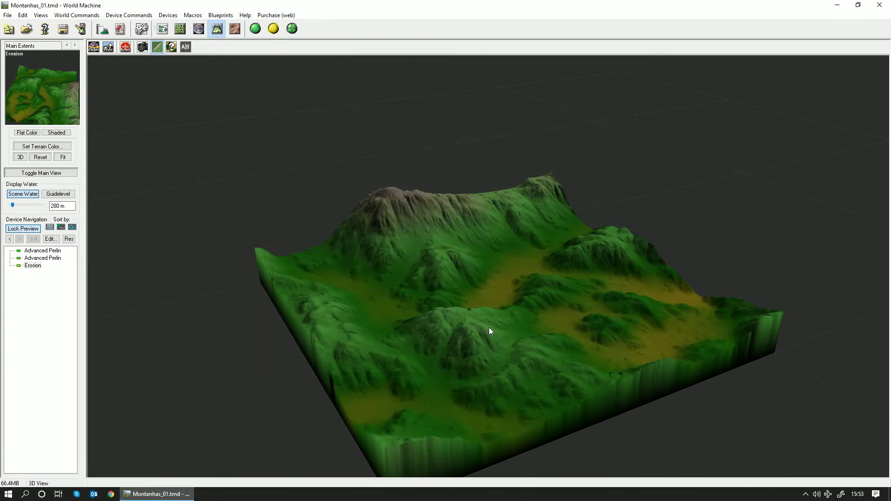
{"action": "left_click_drag", "start_coordinate": [489, 328], "coordinate": [362, 294]}
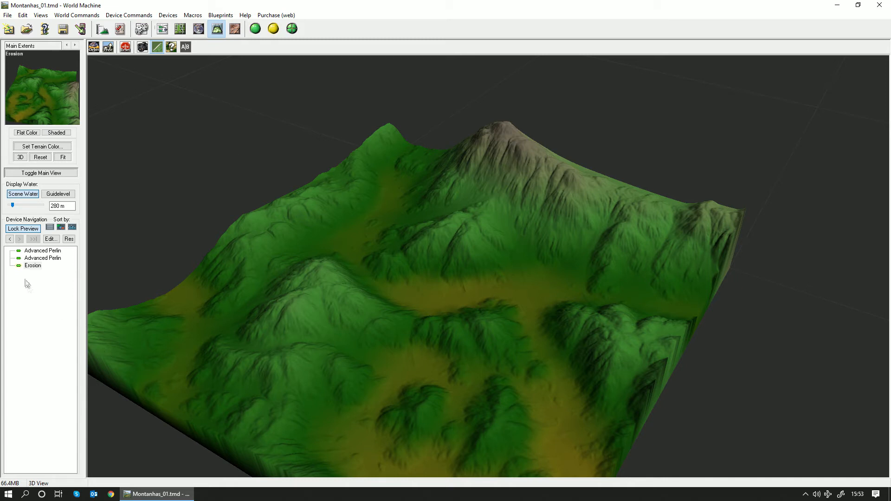
Step: Open the Erosion device's settings and set the erosion duration to 190, keeping the terrain visible beside the dialog
{"action": "double_click", "coordinate": [33, 265]}
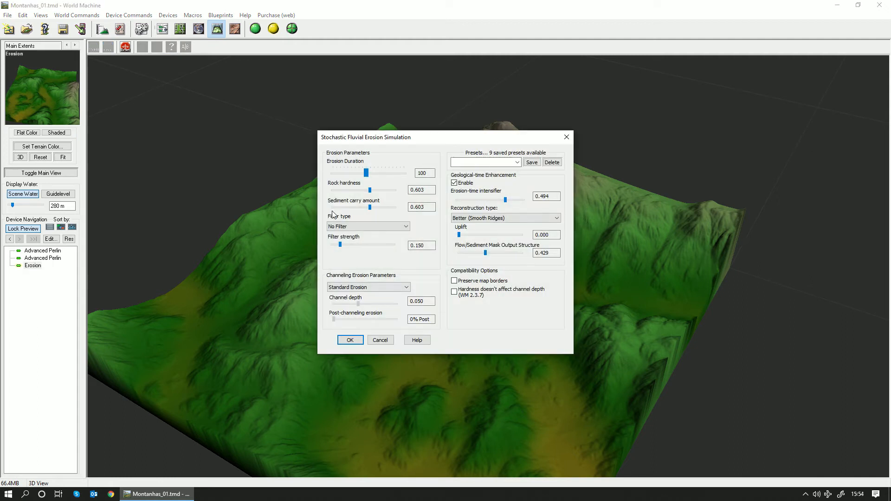
{"action": "left_click_drag", "start_coordinate": [427, 139], "coordinate": [530, 232]}
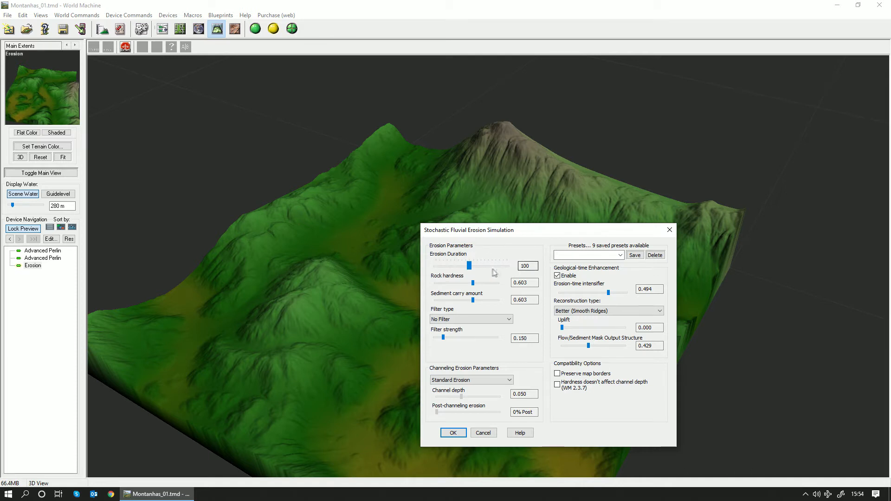
{"action": "left_click_drag", "start_coordinate": [469, 265], "coordinate": [503, 268]}
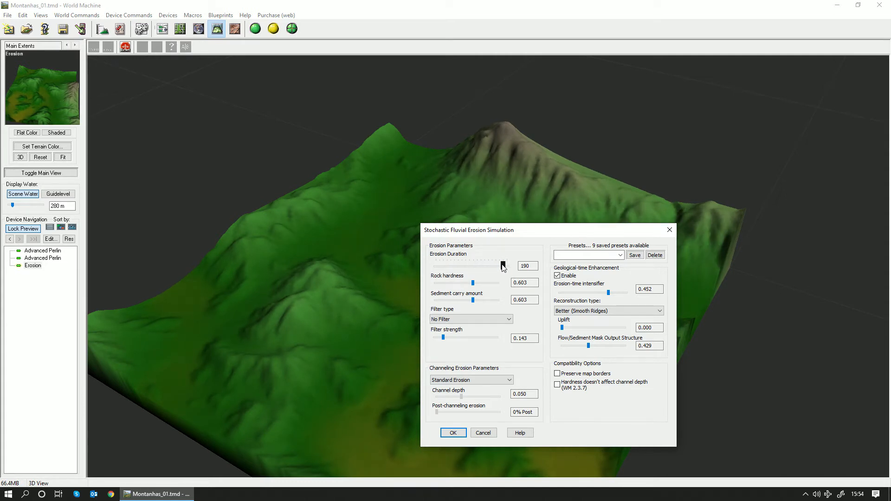
{"action": "left_click_drag", "start_coordinate": [544, 231], "coordinate": [620, 163]}
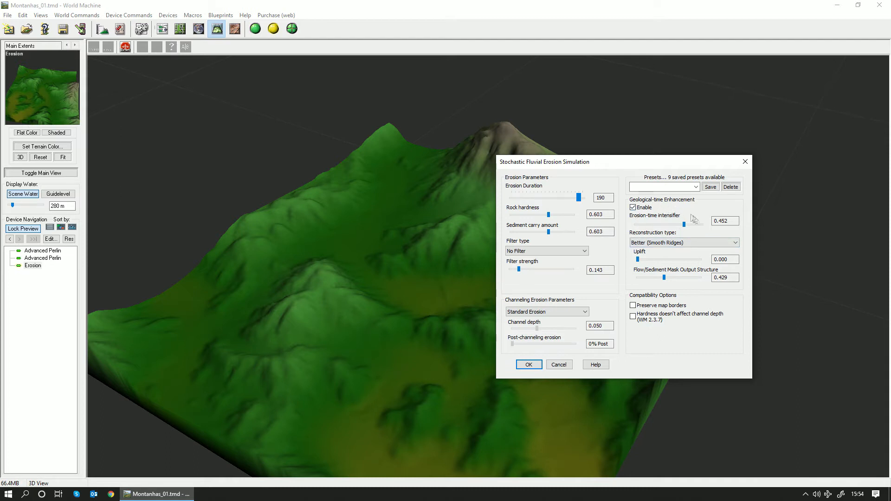
Step: Switch the Geological-time Enhancement off and back on for comparison, and set the erosion-time intensifier to 1.681
{"action": "left_click", "coordinate": [633, 208]}
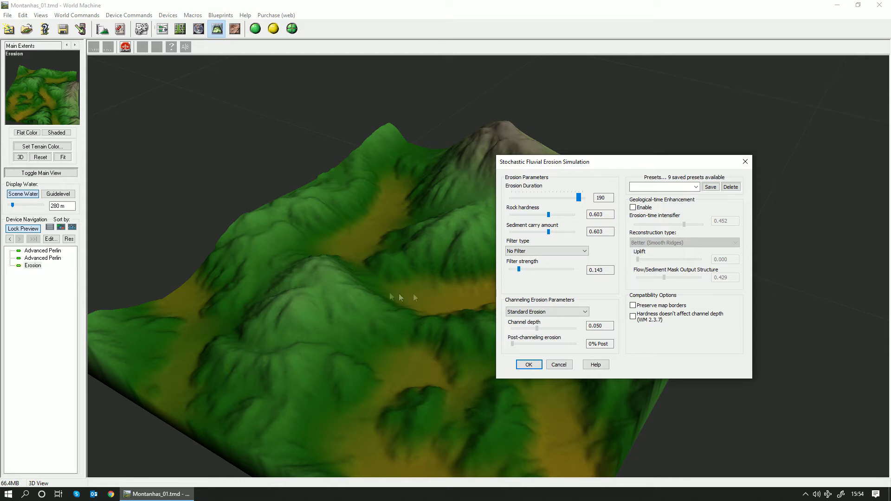
{"action": "left_click", "coordinate": [633, 207]}
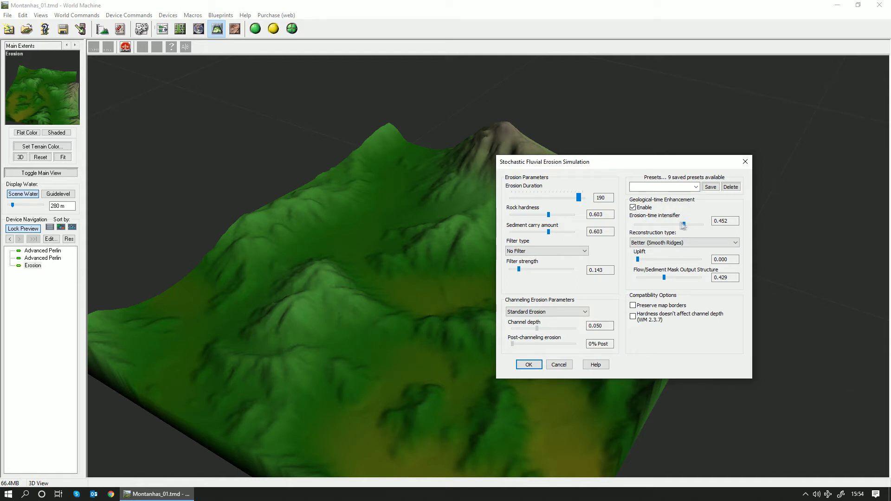
{"action": "left_click_drag", "start_coordinate": [685, 227], "coordinate": [702, 228]}
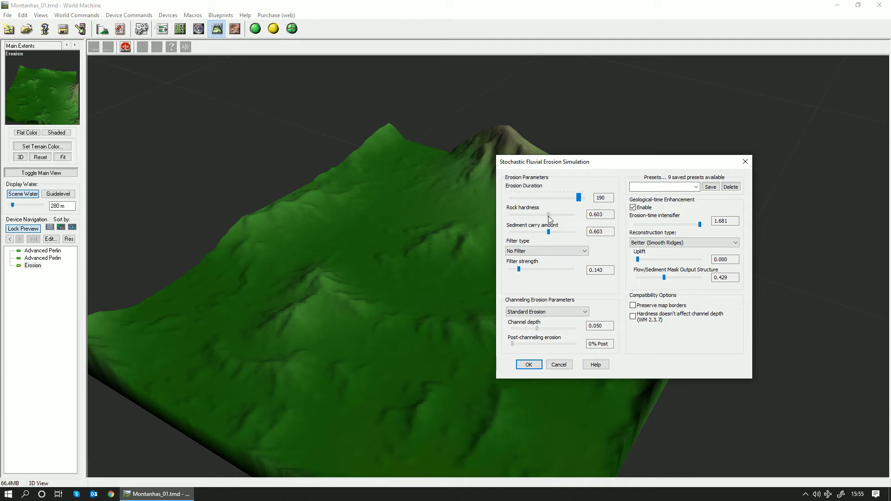
Step: Set the erosion's rock hardness to 0.889 and its sediment carry amount to 0.825
{"action": "left_click_drag", "start_coordinate": [550, 216], "coordinate": [566, 217]}
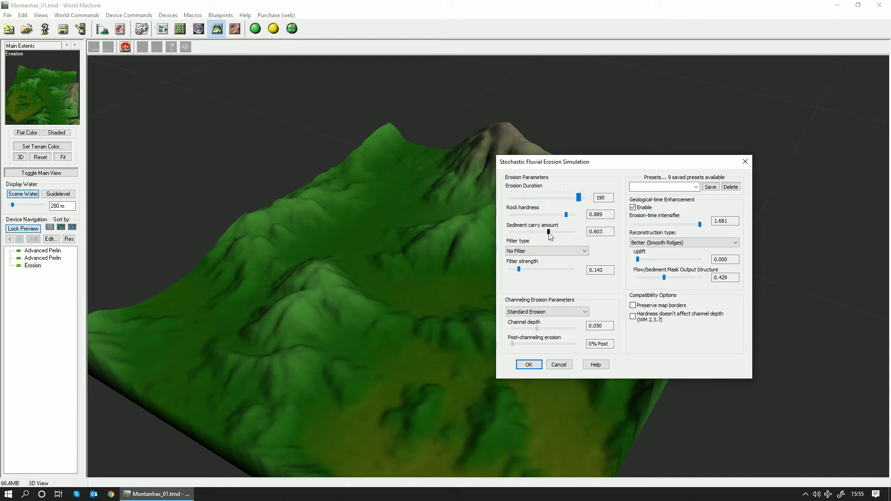
{"action": "left_click_drag", "start_coordinate": [555, 234], "coordinate": [562, 237]}
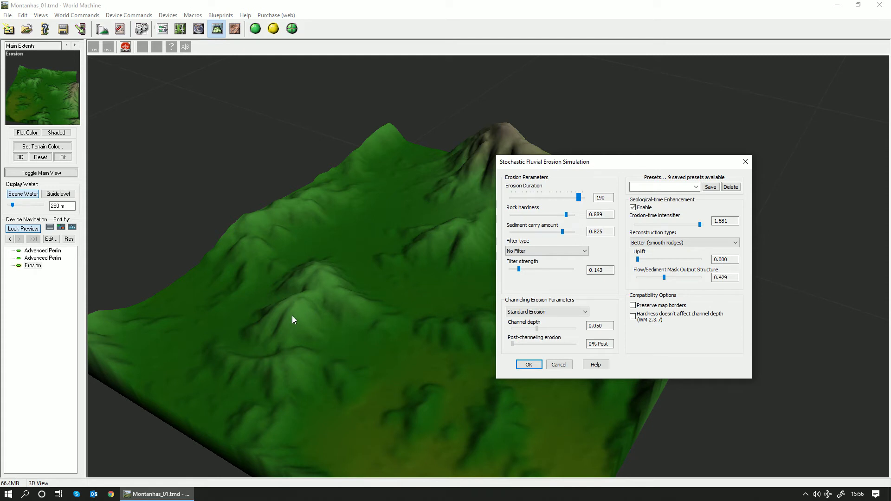
{"action": "left_click", "coordinate": [534, 253]}
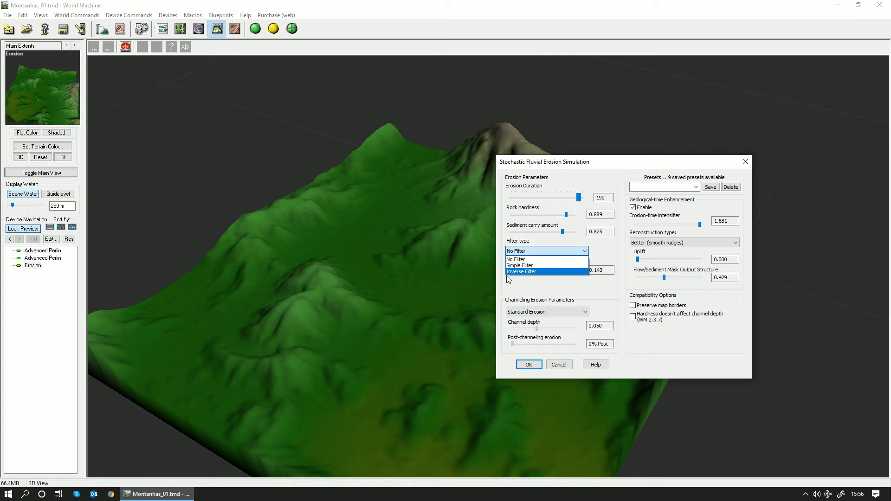
{"action": "left_click", "coordinate": [543, 259]}
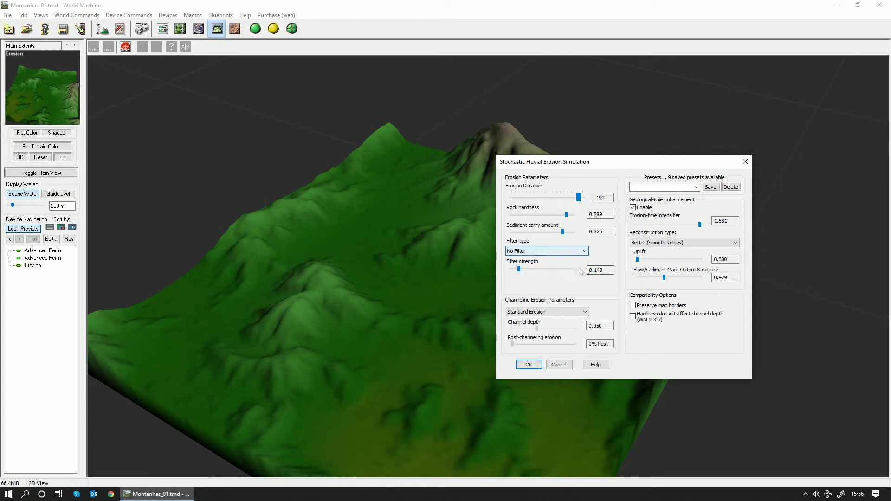
{"action": "left_click", "coordinate": [542, 253]}
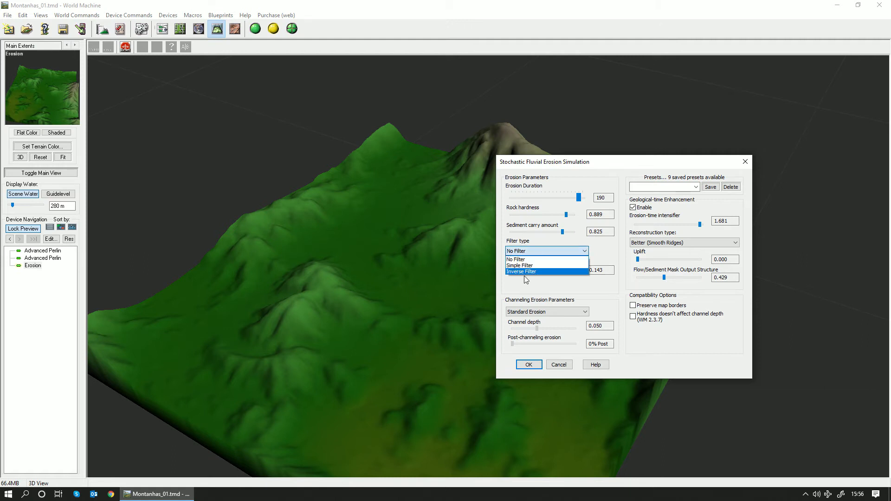
{"action": "left_click", "coordinate": [527, 260]}
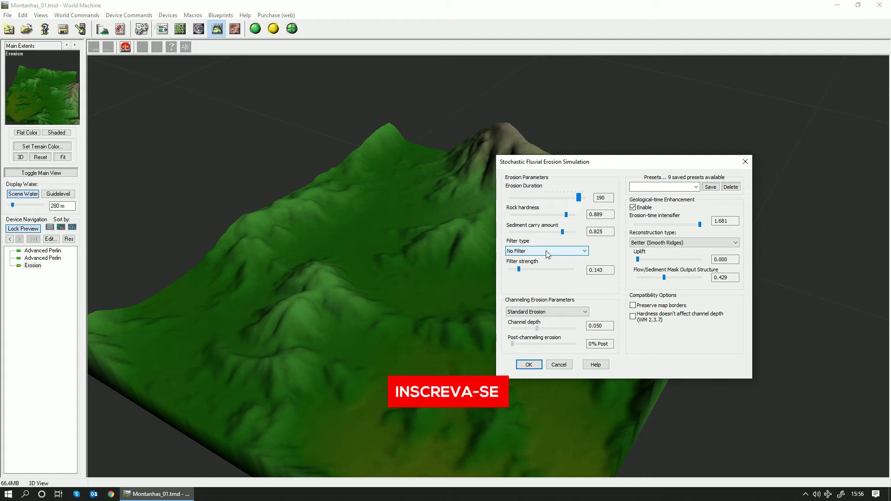
{"action": "left_click", "coordinate": [519, 253]}
{"action": "left_click", "coordinate": [519, 254]}
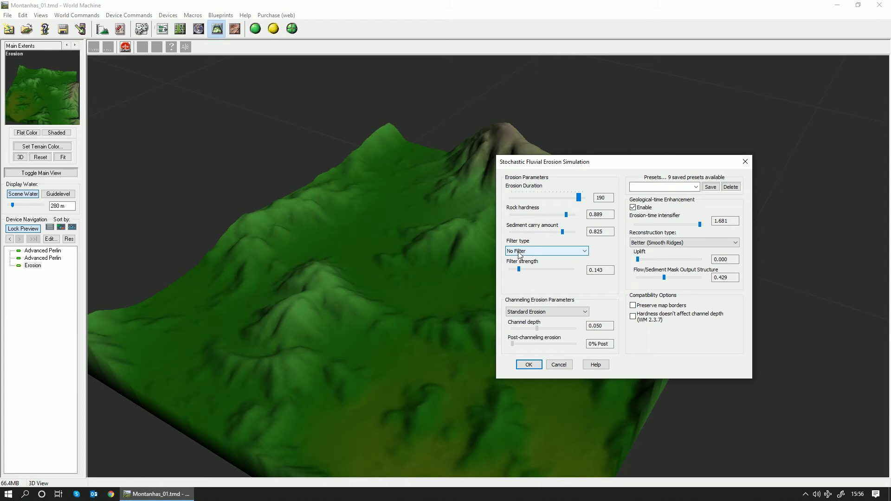
Step: Set the erosion's filter type to Simple Filter with a filter strength of 0.841
{"action": "left_click", "coordinate": [519, 253]}
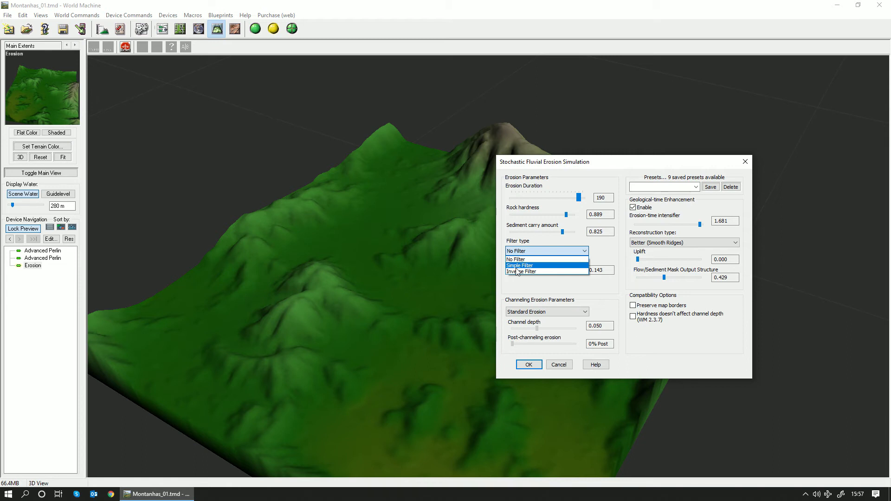
{"action": "left_click", "coordinate": [517, 266]}
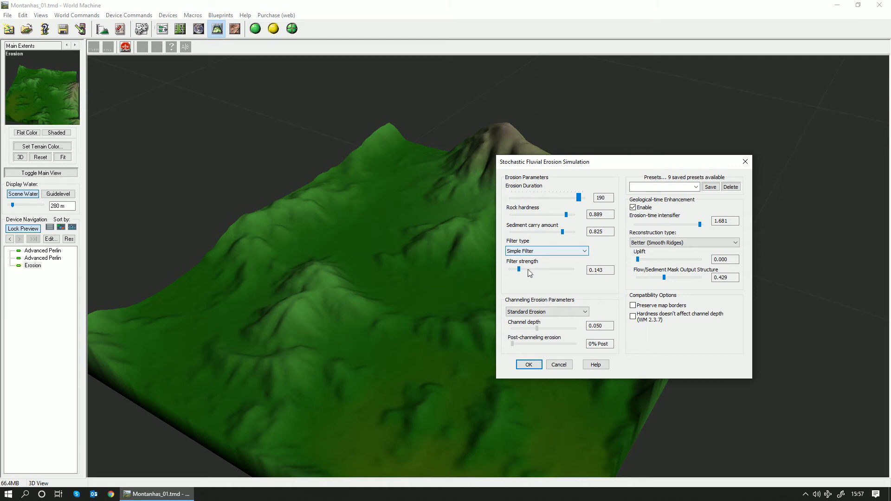
{"action": "left_click_drag", "start_coordinate": [520, 271], "coordinate": [561, 272]}
{"action": "left_click_drag", "start_coordinate": [561, 272], "coordinate": [562, 272]}
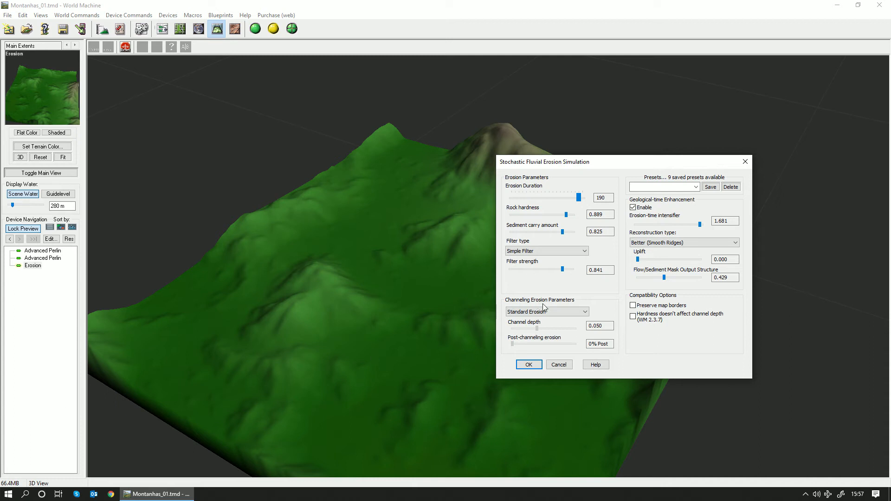
{"action": "left_click", "coordinate": [566, 312]}
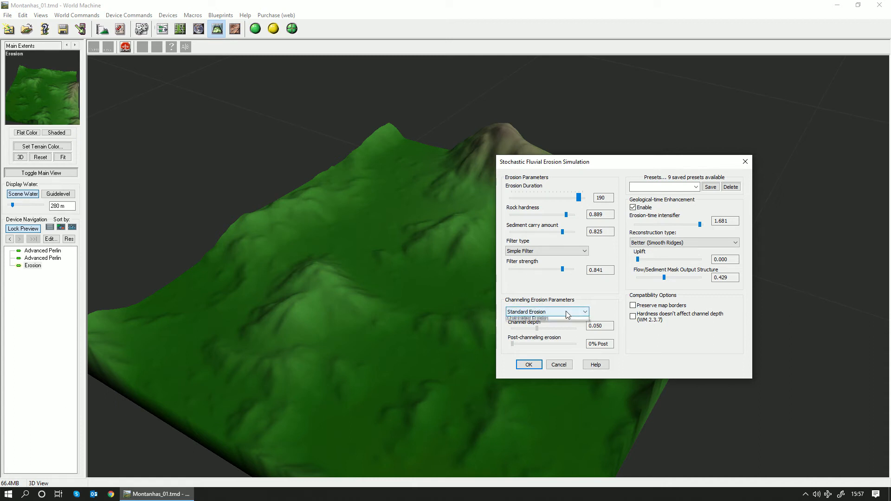
{"action": "left_click", "coordinate": [545, 313]}
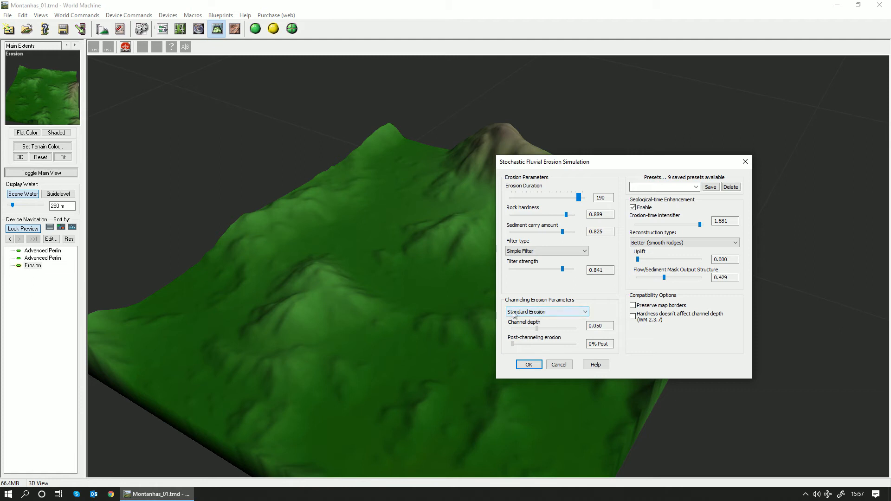
{"action": "left_click", "coordinate": [532, 315]}
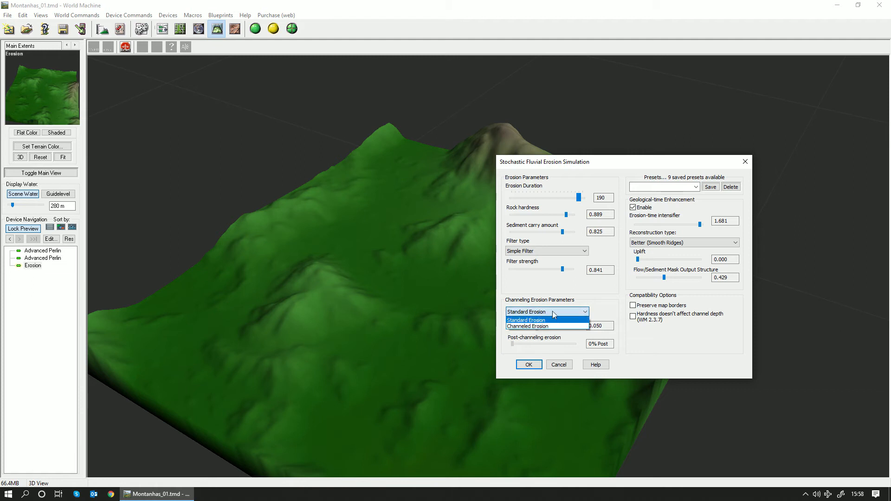
{"action": "left_click", "coordinate": [539, 320]}
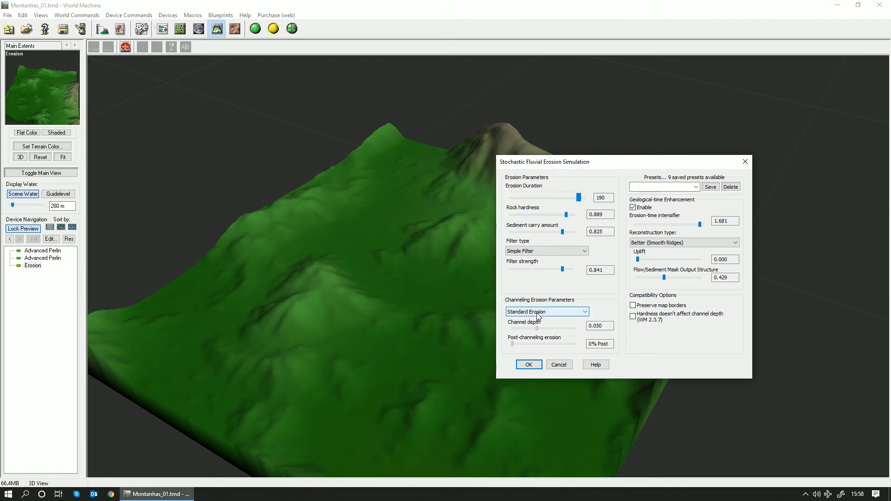
Step: Switch the channeling mode to Channeled Erosion with a channel depth of 0.099 and 30% post-channeling erosion
{"action": "left_click", "coordinate": [538, 314]}
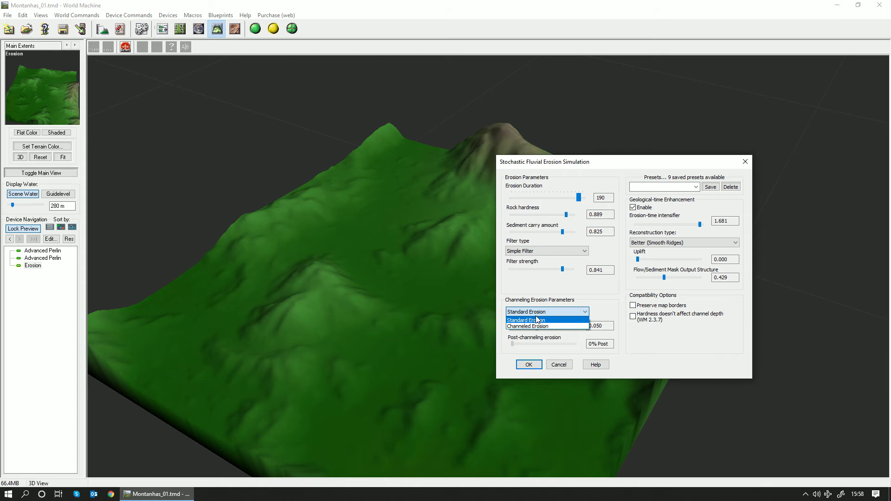
{"action": "left_click", "coordinate": [537, 327]}
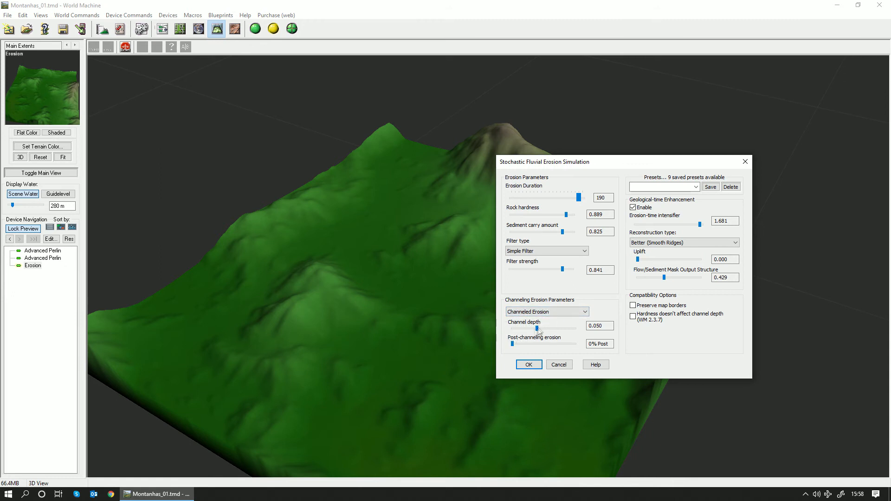
{"action": "left_click", "coordinate": [564, 328]}
{"action": "left_click_drag", "start_coordinate": [564, 330], "coordinate": [562, 330]}
{"action": "left_click_drag", "start_coordinate": [513, 345], "coordinate": [540, 346]}
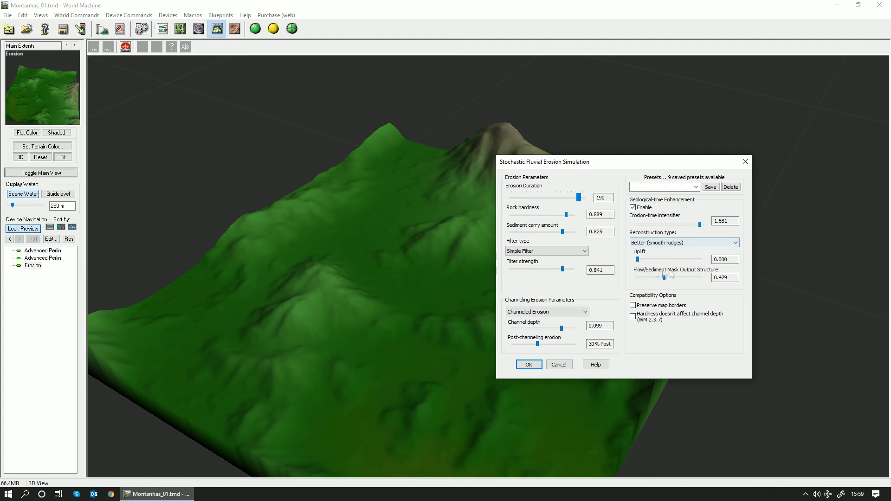
Step: Try an uplift of 1.000 in the Geological-time Enhancement and return it to 0.000
{"action": "left_click", "coordinate": [664, 243]}
{"action": "left_click", "coordinate": [658, 254]}
{"action": "left_click_drag", "start_coordinate": [645, 260], "coordinate": [680, 259]}
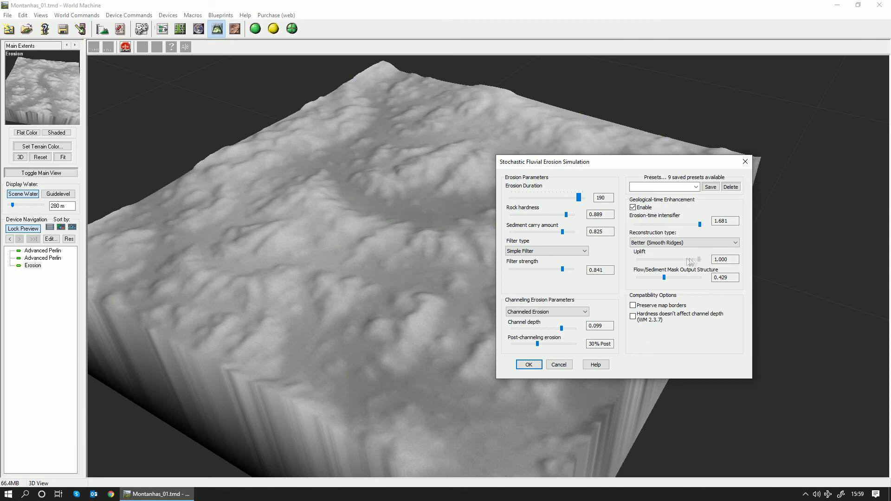
{"action": "left_click_drag", "start_coordinate": [678, 259], "coordinate": [637, 258]}
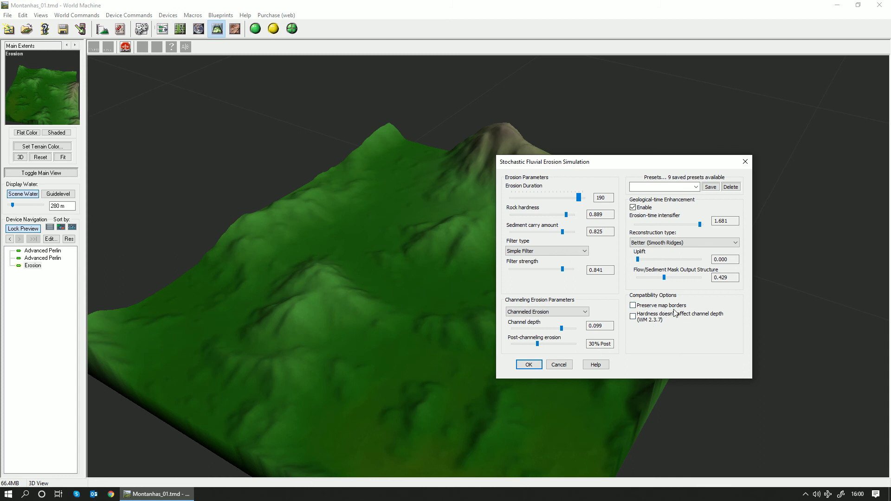
Step: Compare the terrain with and without Preserve map borders, leave the option enabled, and accept the erosion settings
{"action": "left_click", "coordinate": [633, 306]}
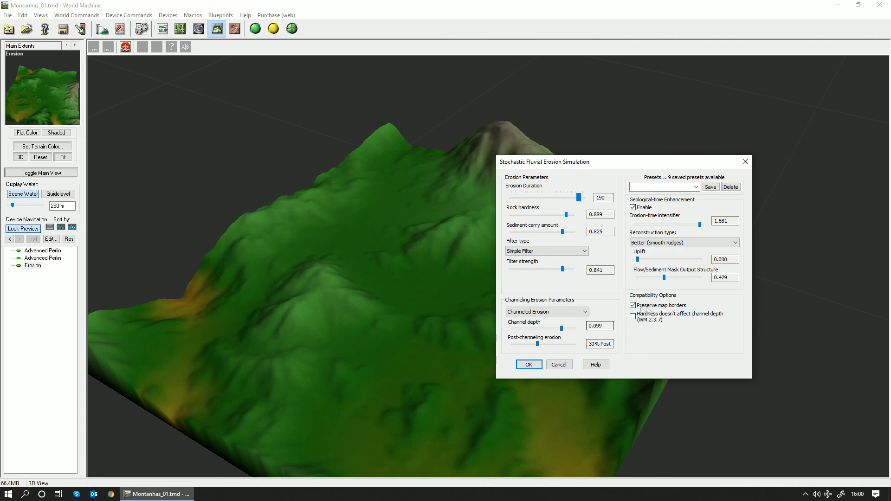
{"action": "left_click", "coordinate": [633, 305]}
{"action": "left_click", "coordinate": [633, 305]}
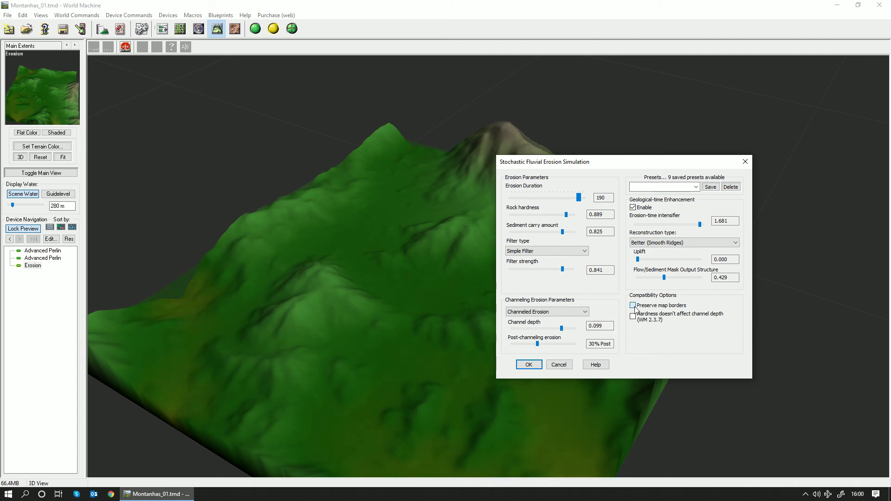
{"action": "left_click", "coordinate": [634, 307]}
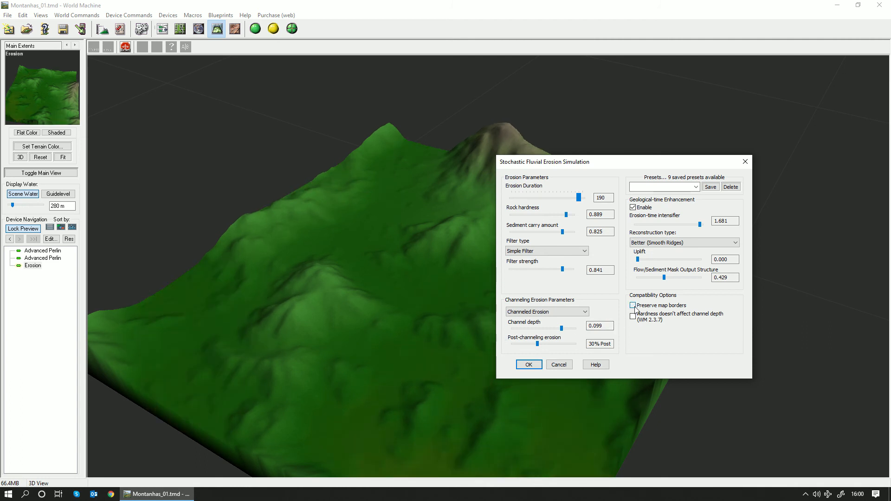
{"action": "left_click", "coordinate": [634, 307]}
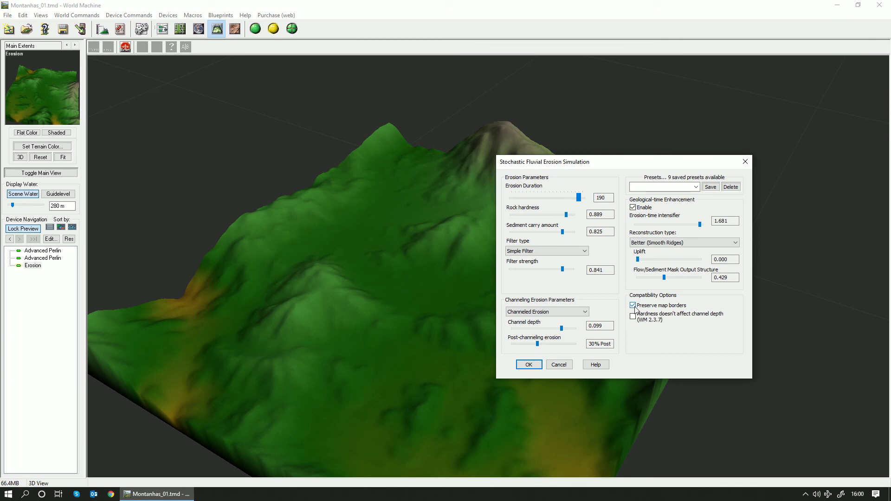
{"action": "left_click", "coordinate": [634, 306]}
{"action": "left_click_drag", "start_coordinate": [582, 165], "coordinate": [788, 70]}
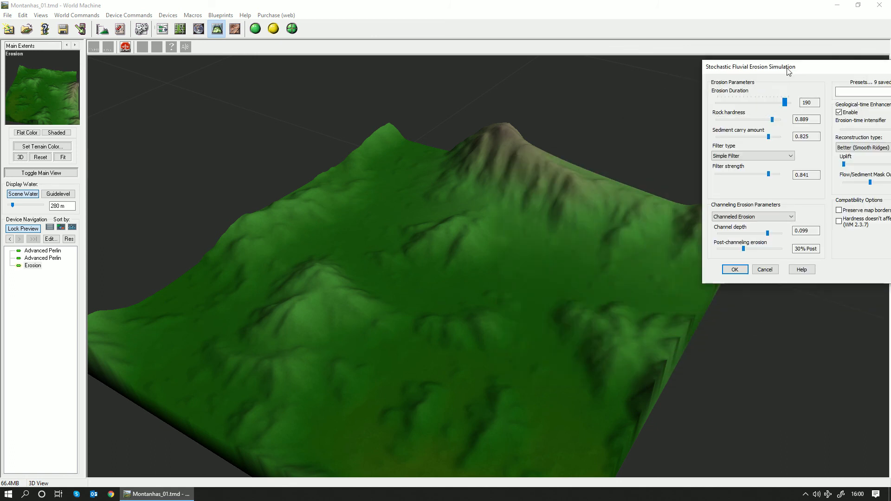
{"action": "left_click", "coordinate": [839, 211]}
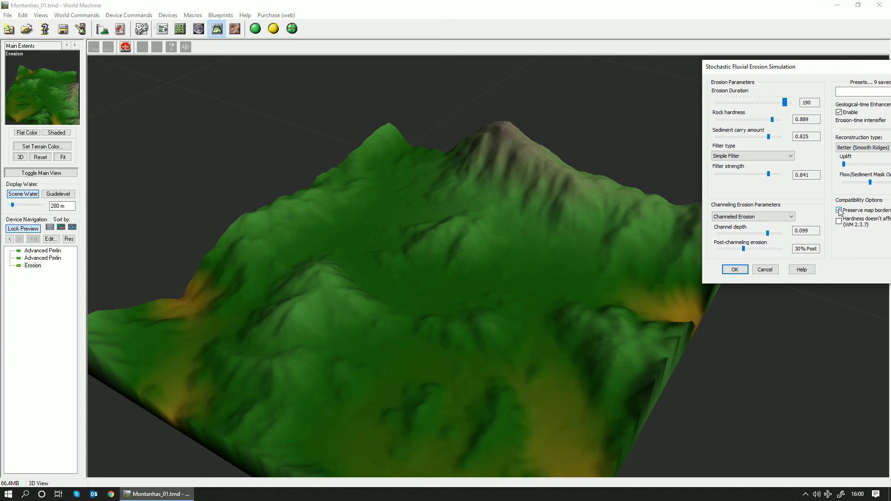
{"action": "left_click_drag", "start_coordinate": [825, 71], "coordinate": [475, 169]}
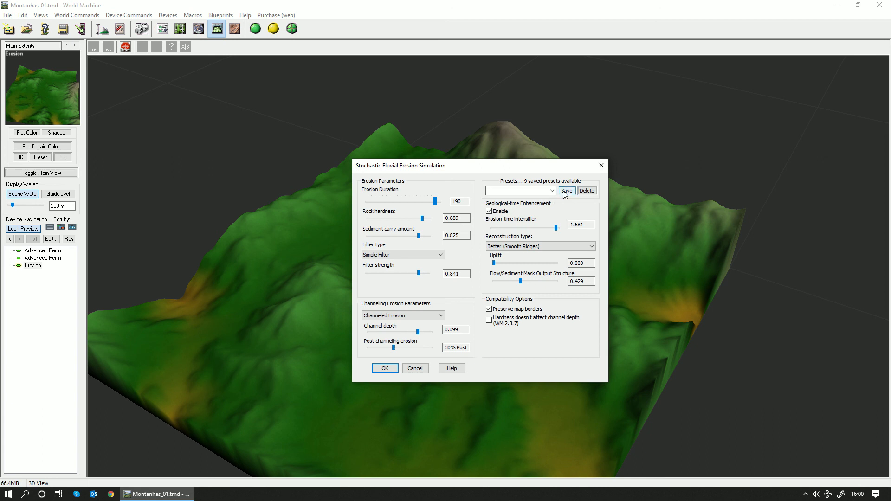
{"action": "left_click", "coordinate": [385, 368]}
Step: Build the world with the new erosion settings and inspect the terrain from a lower angle
{"action": "left_click_drag", "start_coordinate": [316, 297], "coordinate": [341, 298]}
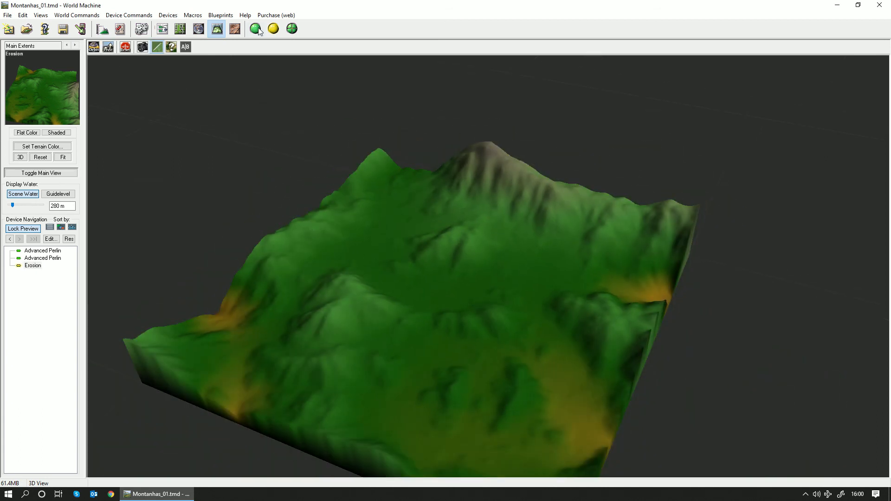
{"action": "left_click", "coordinate": [255, 28]}
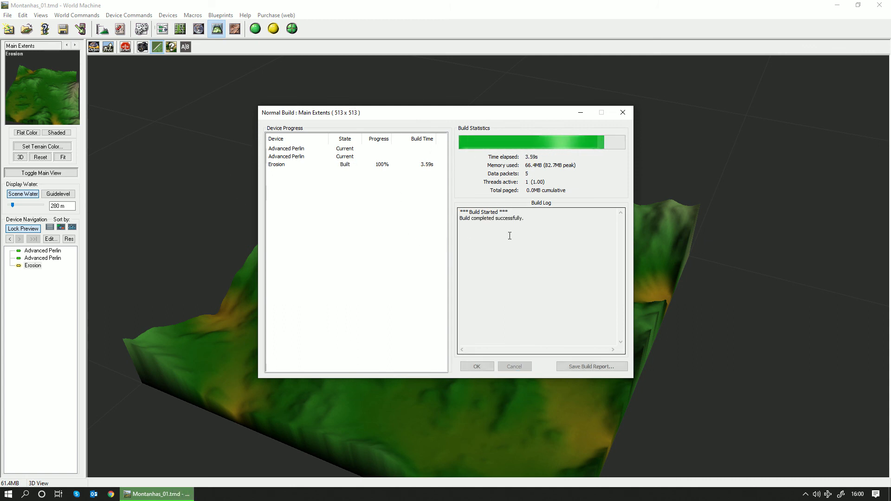
{"action": "left_click", "coordinate": [476, 366]}
{"action": "left_click_drag", "start_coordinate": [418, 363], "coordinate": [404, 300]}
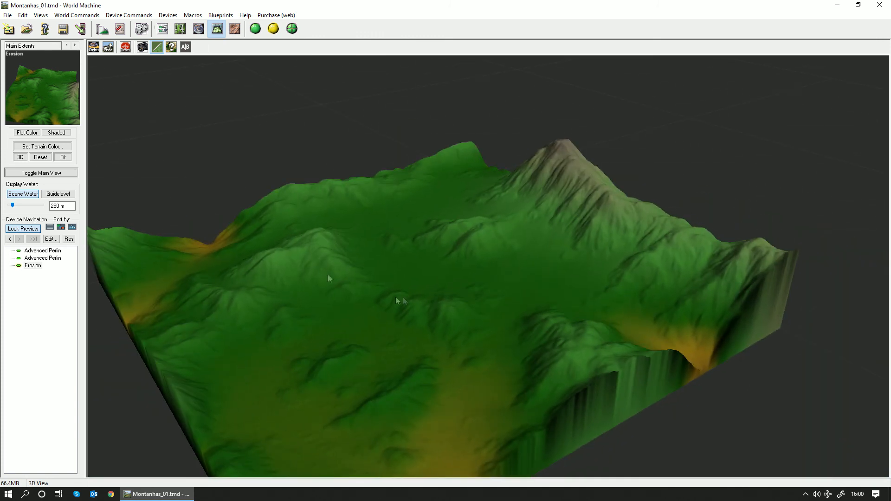
Step: Save the project and return to the device workview
{"action": "left_click", "coordinate": [63, 29]}
{"action": "left_click", "coordinate": [162, 29]}
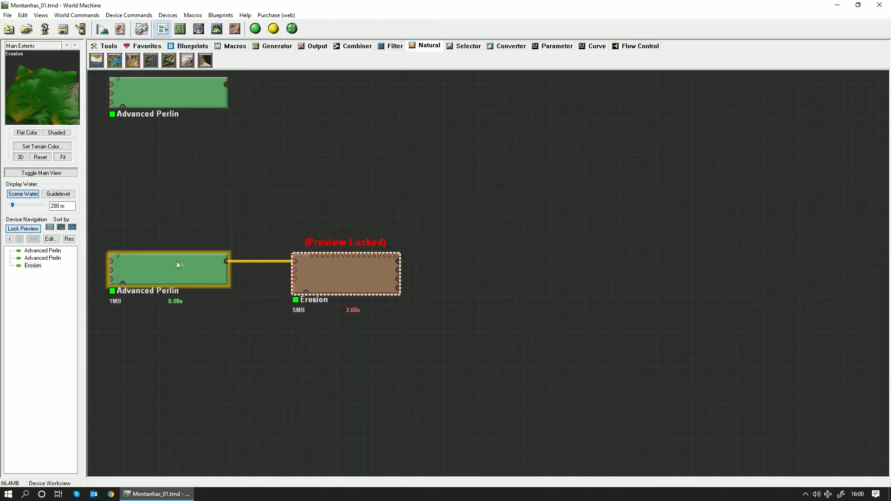